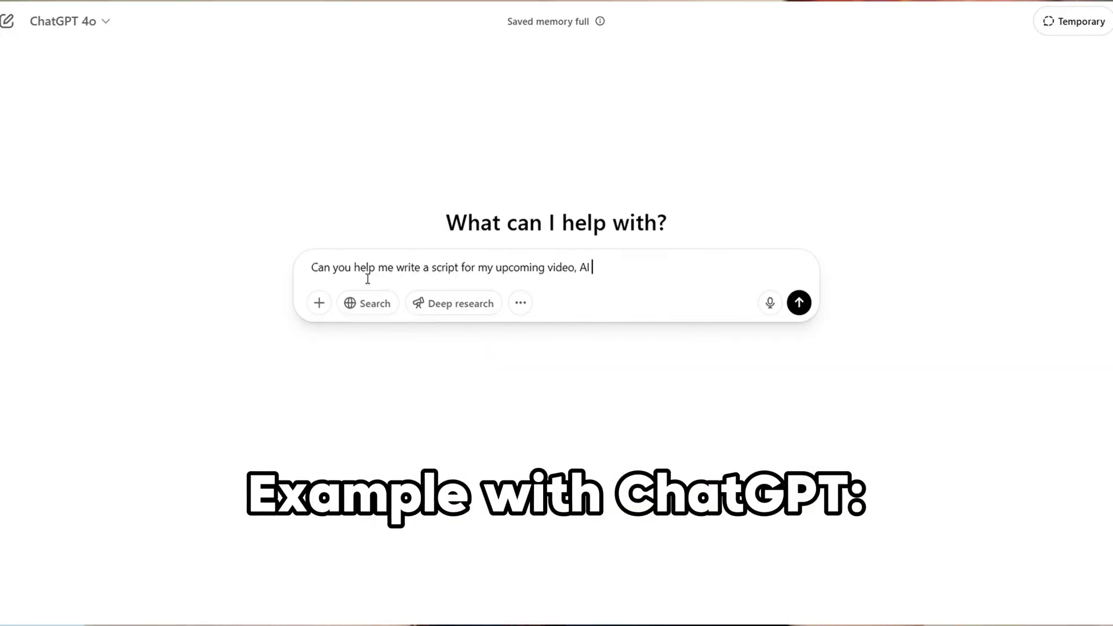
- Send ChatGPT the AI-automations script request with a pasted example script from a previous video
type("automations for content c")
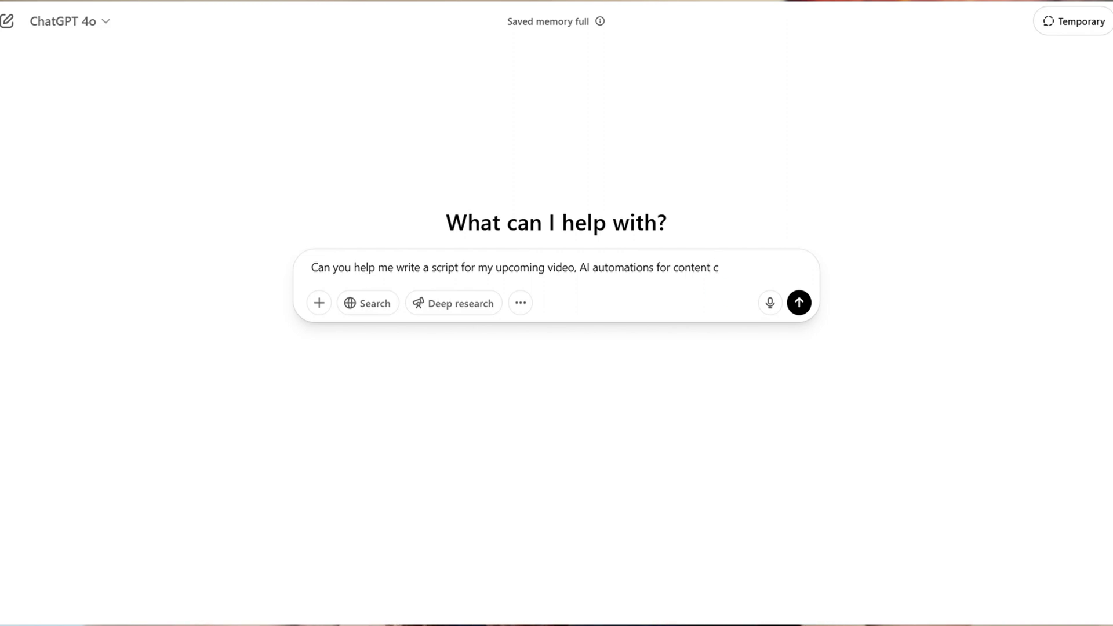
type("ube, this is an a")
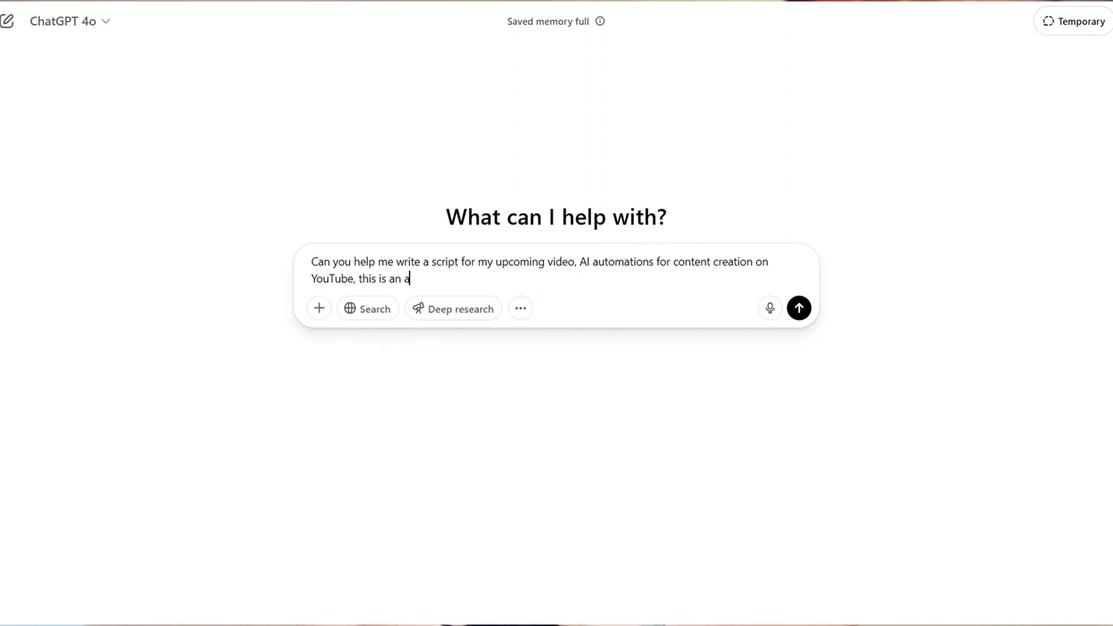
key("BackSpace")
type("example script from my pre")
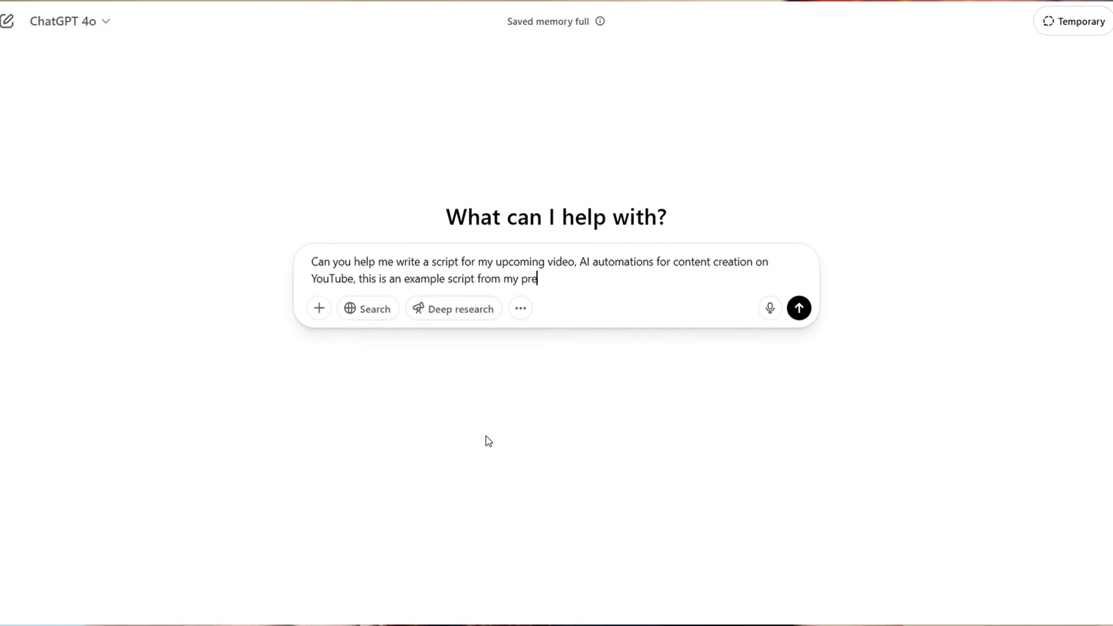
type("vious video to give you a better idea")
key("ctrl+v")
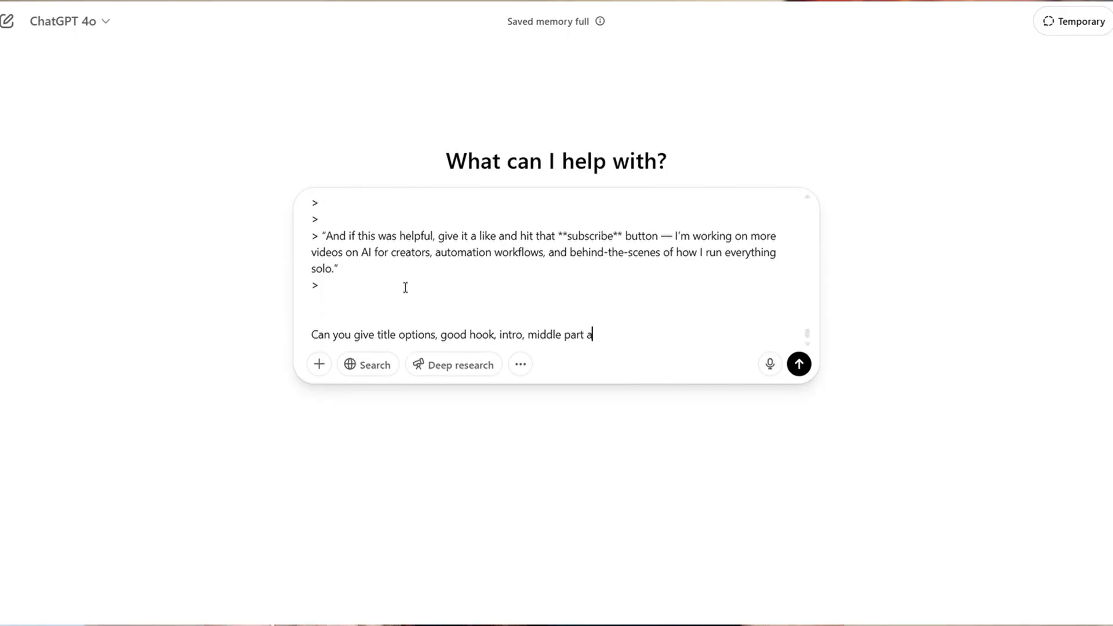
type("ance! :)")
key("Return")
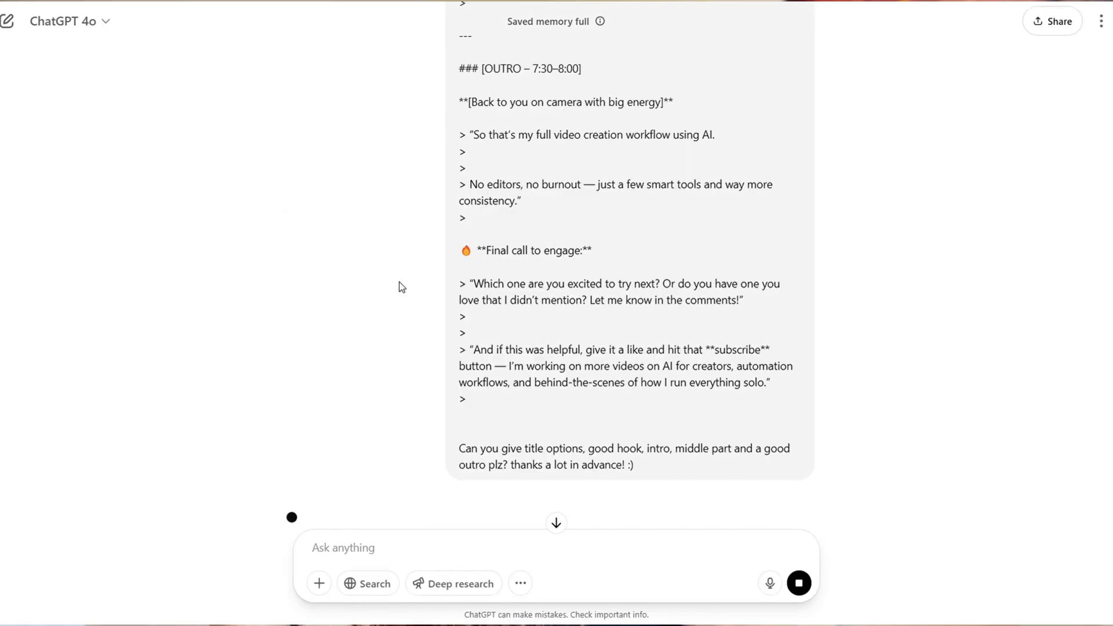
scroll(441, 363, "down", 10)
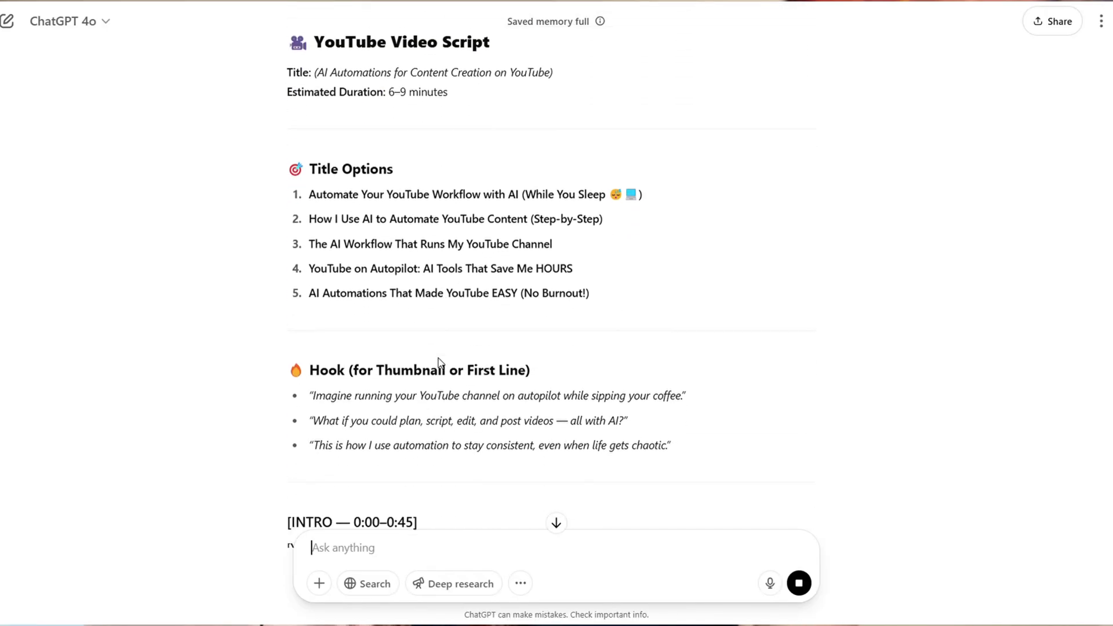
scroll(444, 363, "down", 4)
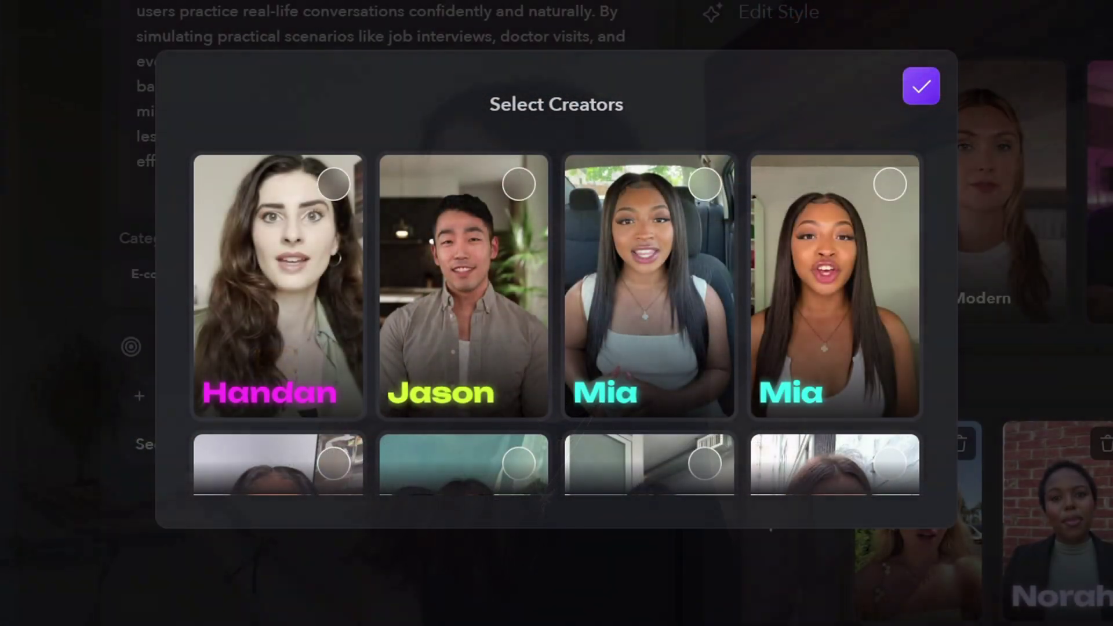
scroll(725, 363, "down", 8)
scroll(728, 363, "down", 15)
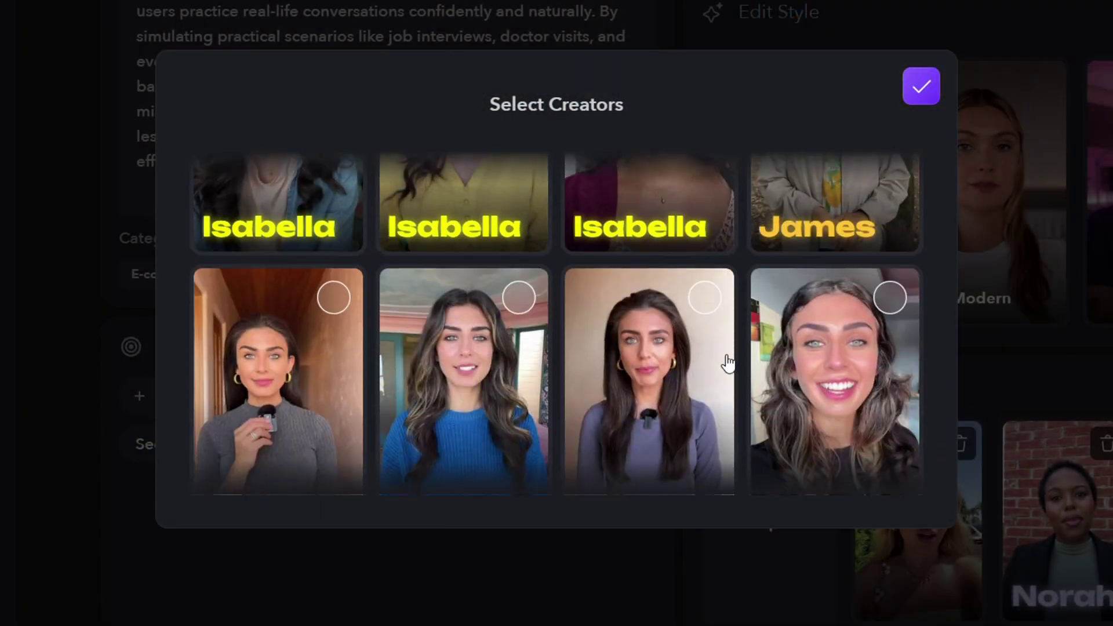
scroll(728, 363, "down", 12)
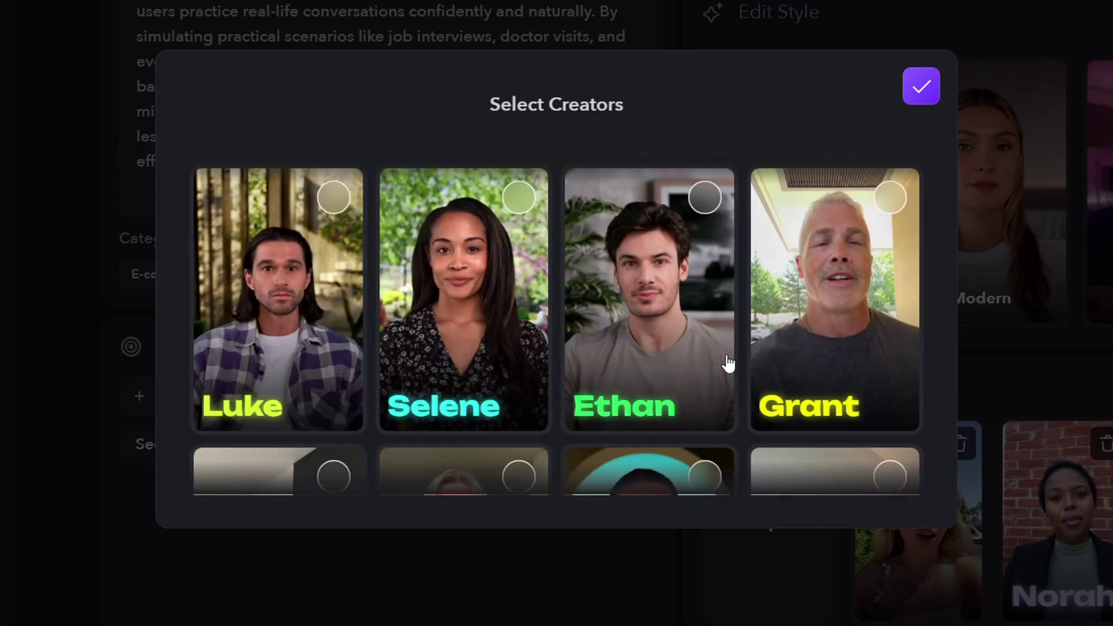
scroll(728, 362, "down", 2)
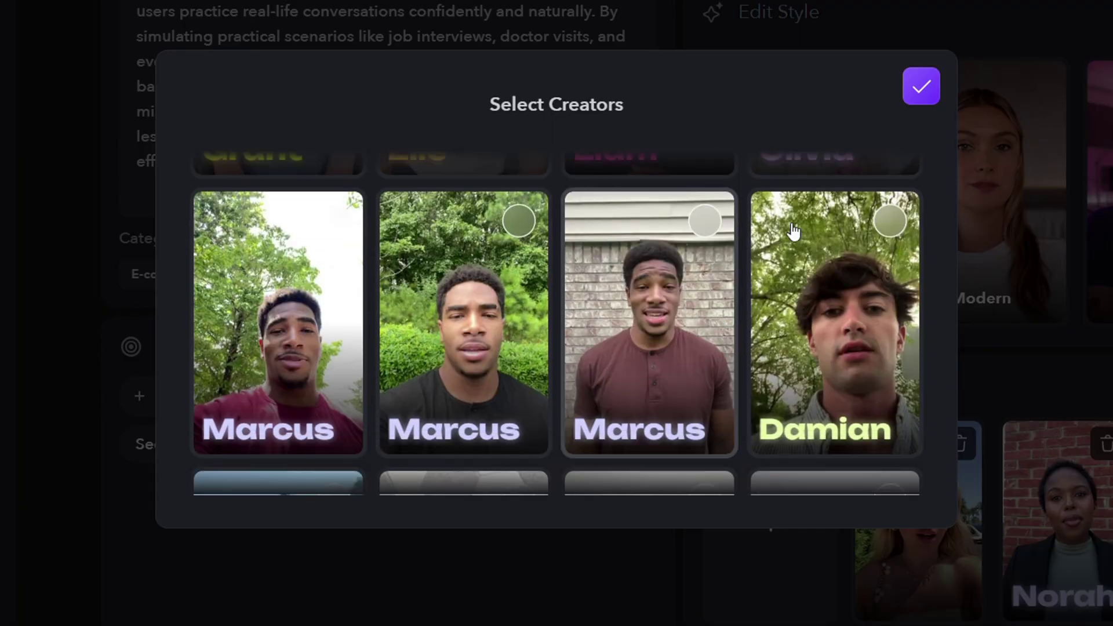
scroll(791, 375, "down", 7)
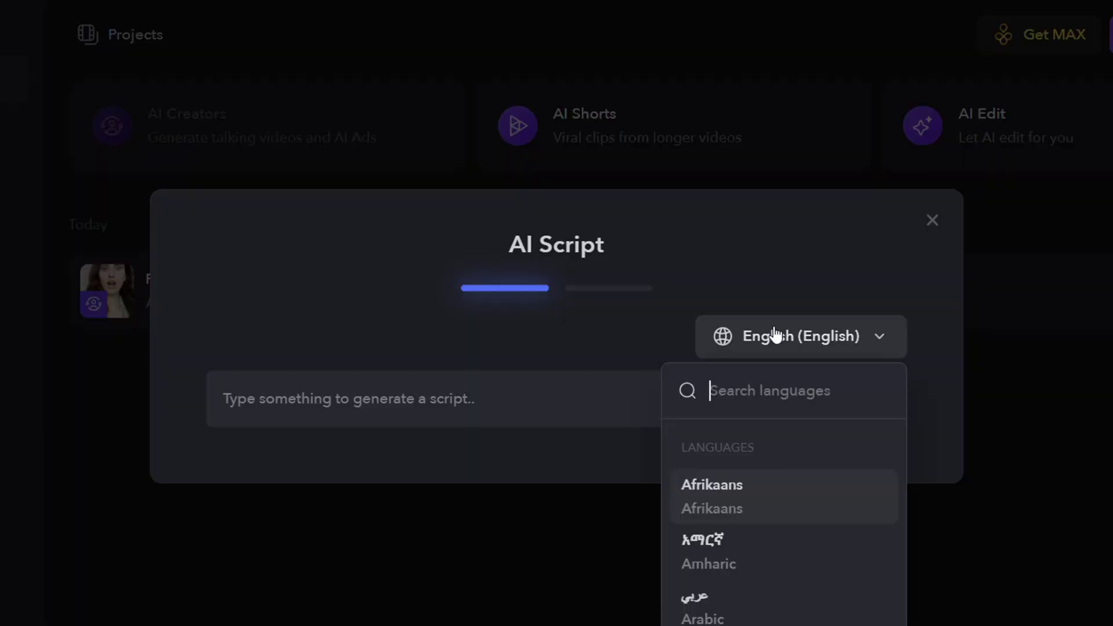
- Set the language to Français, generate the 'How are you today?' script, and delete its closing sentences
scroll(807, 581, "down", 5)
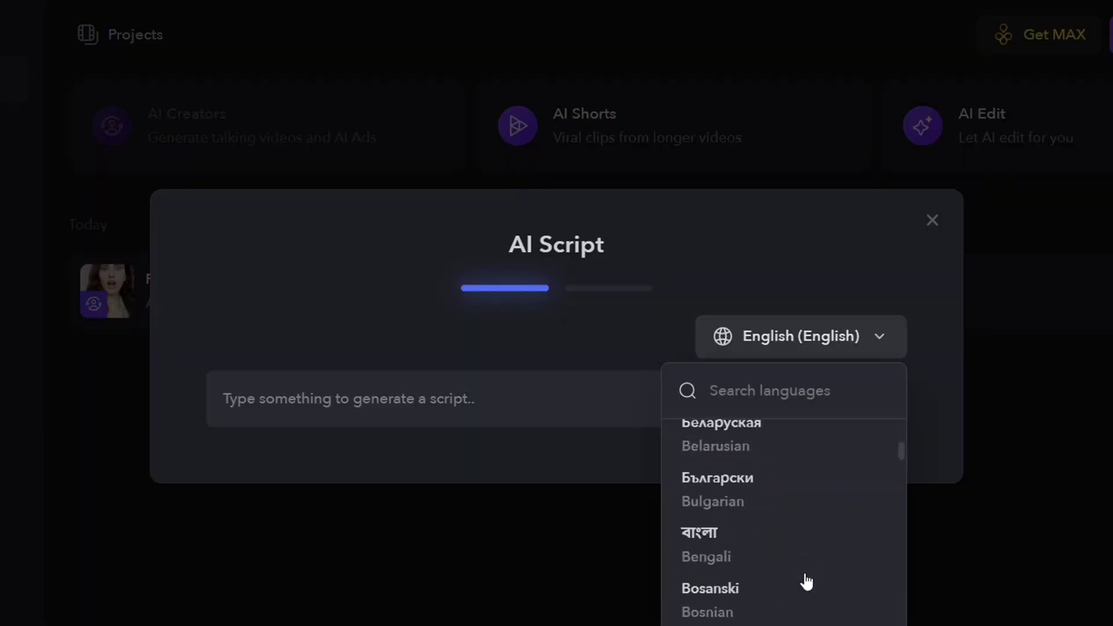
type("fren")
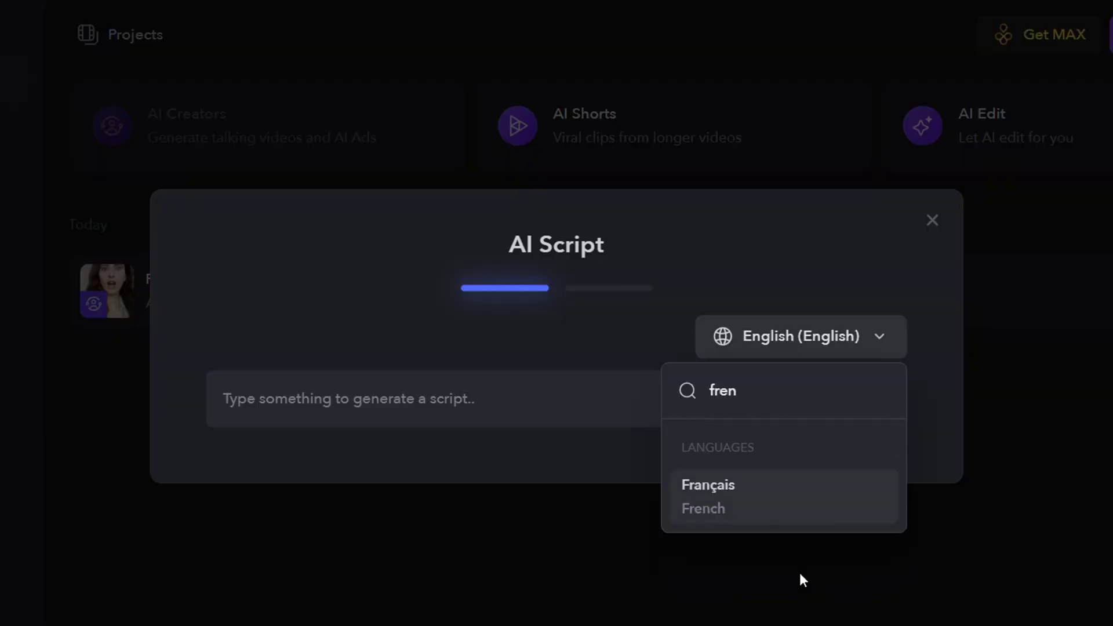
key("Return")
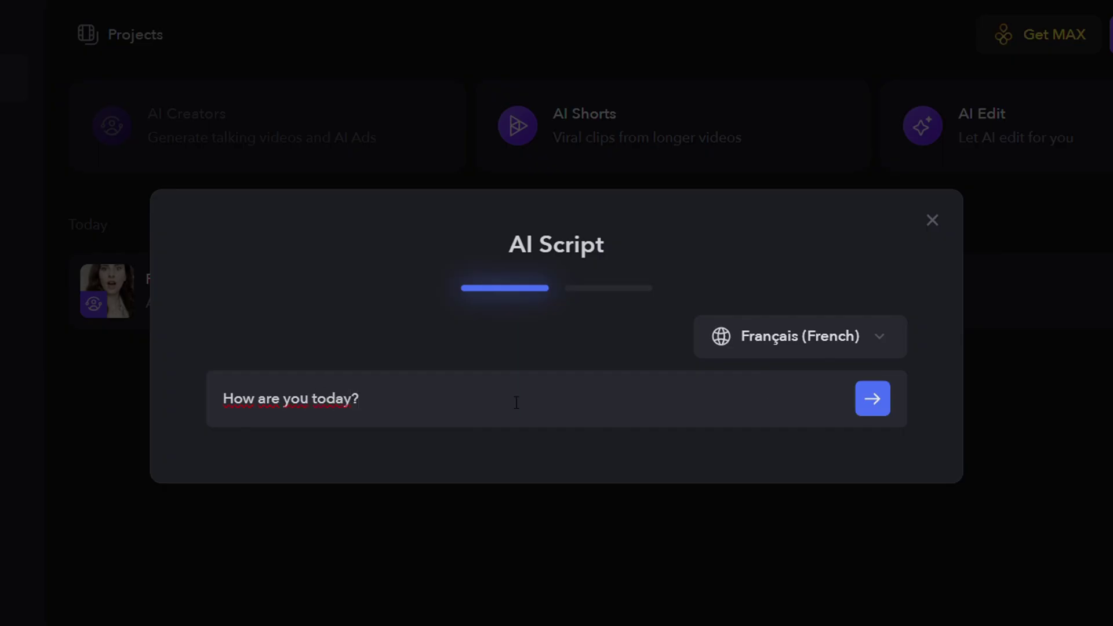
left_click(873, 399)
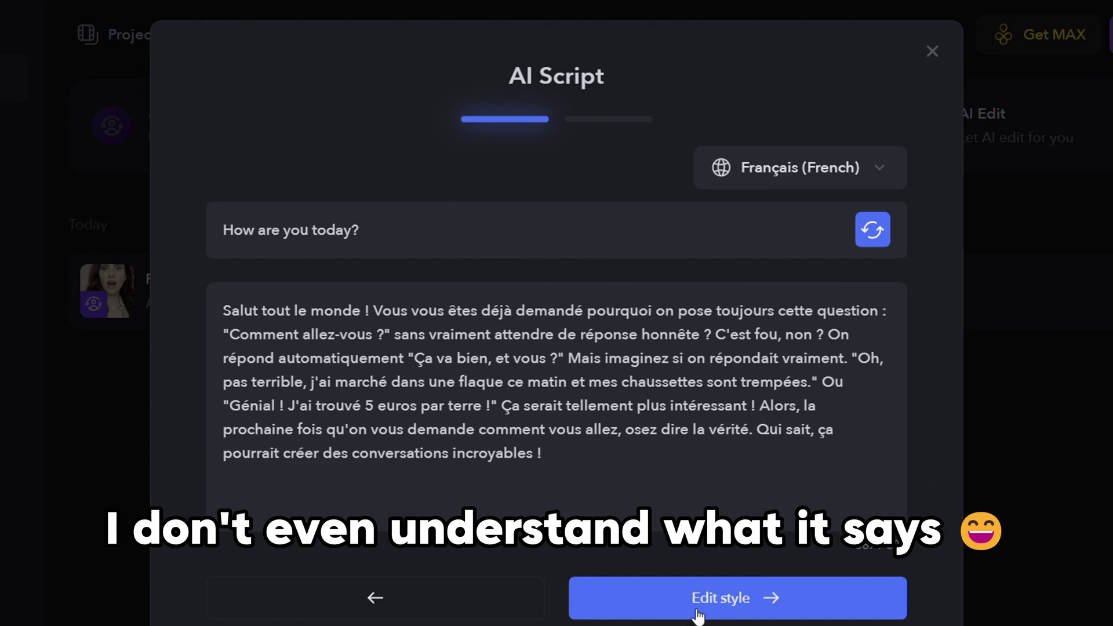
left_click_drag(545, 457, 813, 400)
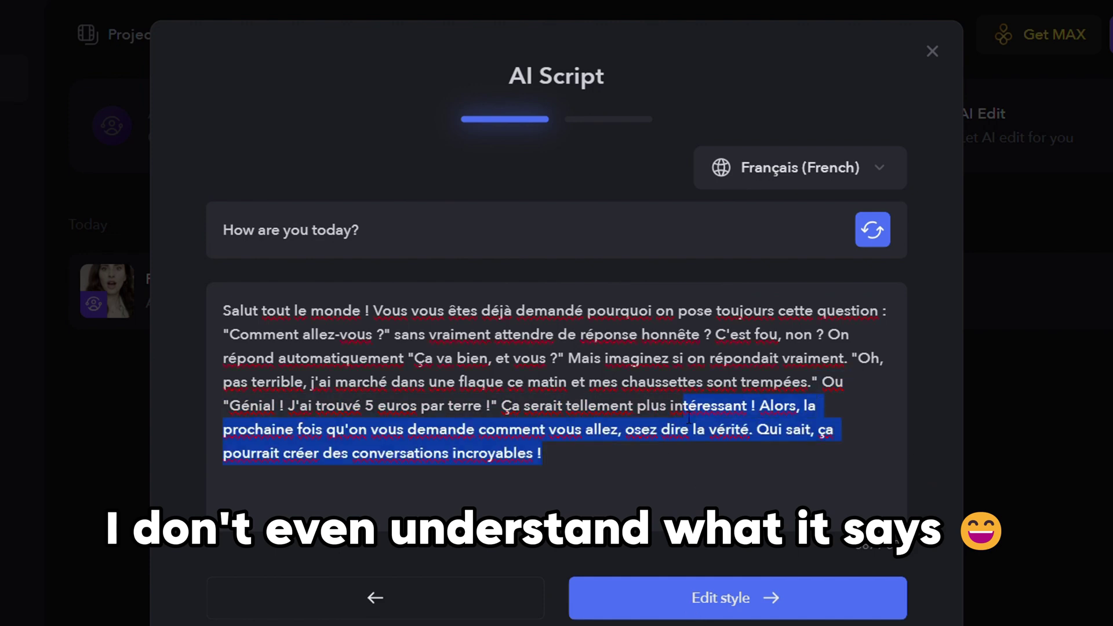
key("BackSpace")
- Move to the creator and caption-template step, then generate the avatar video
left_click(767, 590)
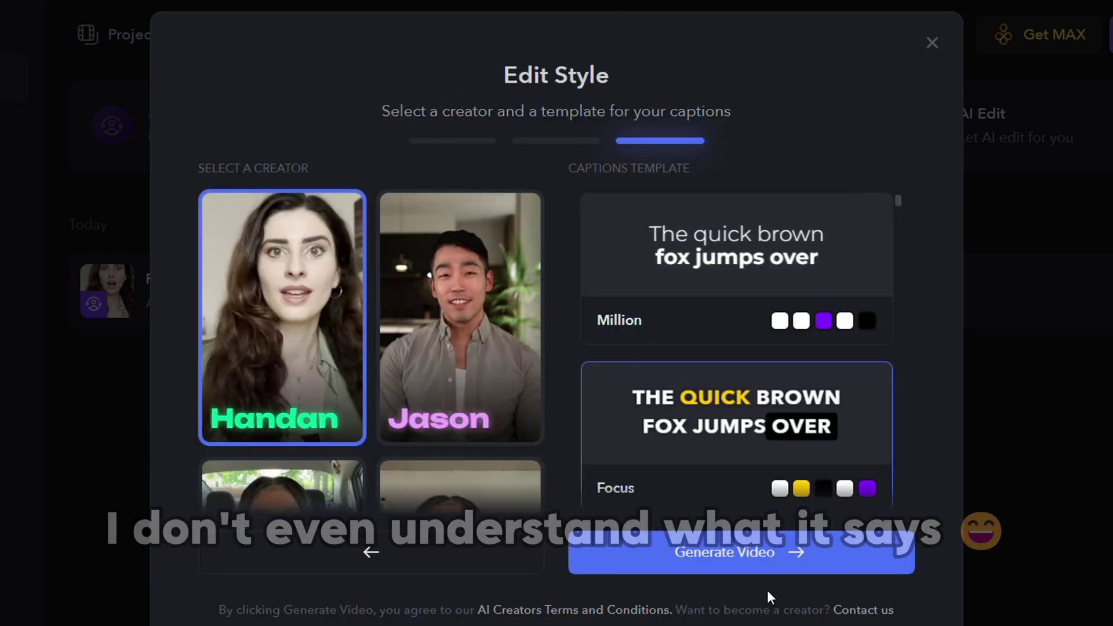
left_click(726, 553)
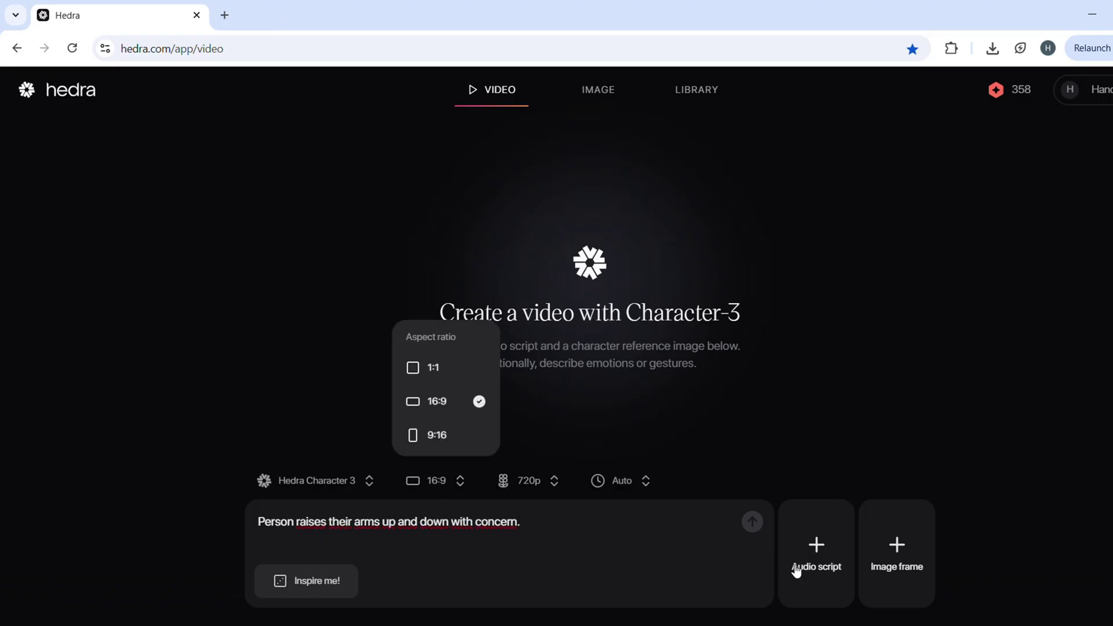
- Generate the character's speech in English with the Rachel voice
left_click(812, 573)
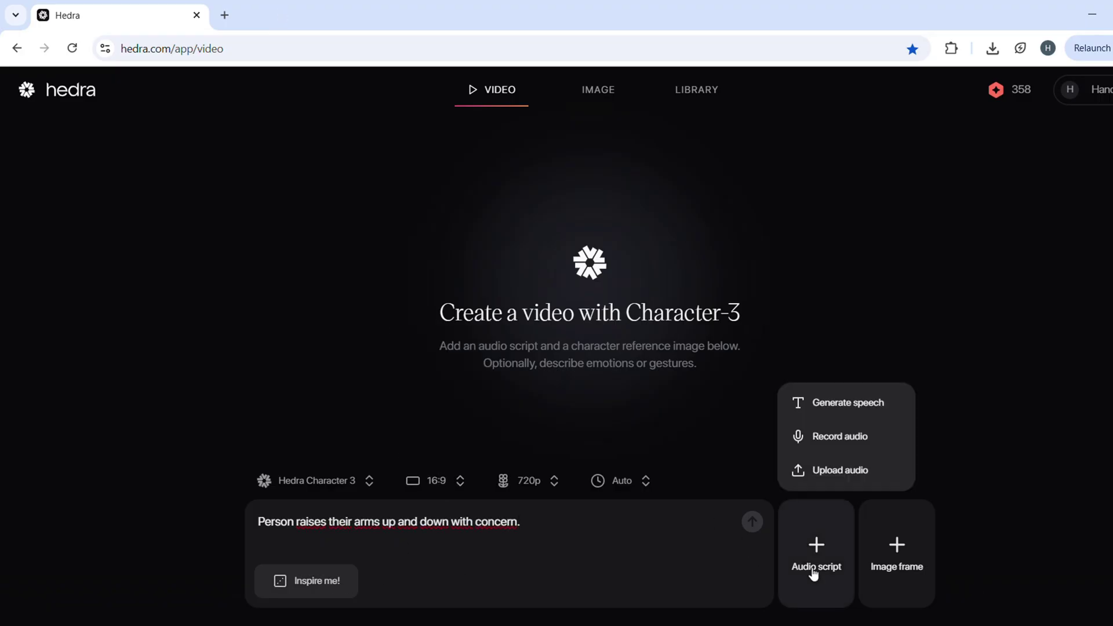
left_click(847, 404)
left_click(708, 167)
left_click(719, 250)
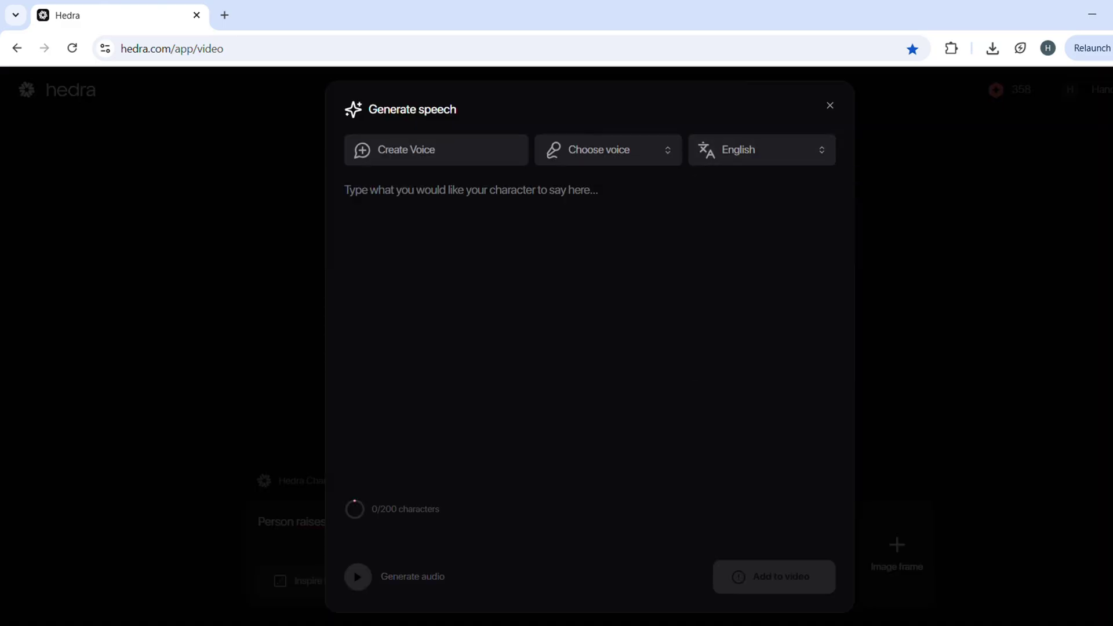
left_click(637, 156)
type("rach")
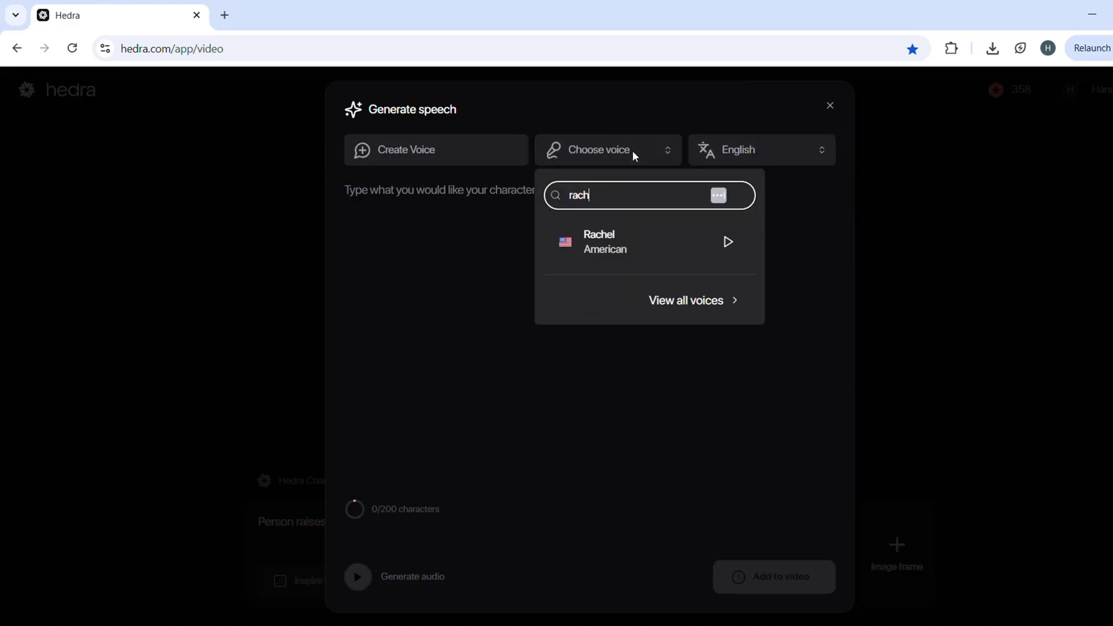
left_click(610, 254)
left_click(834, 110)
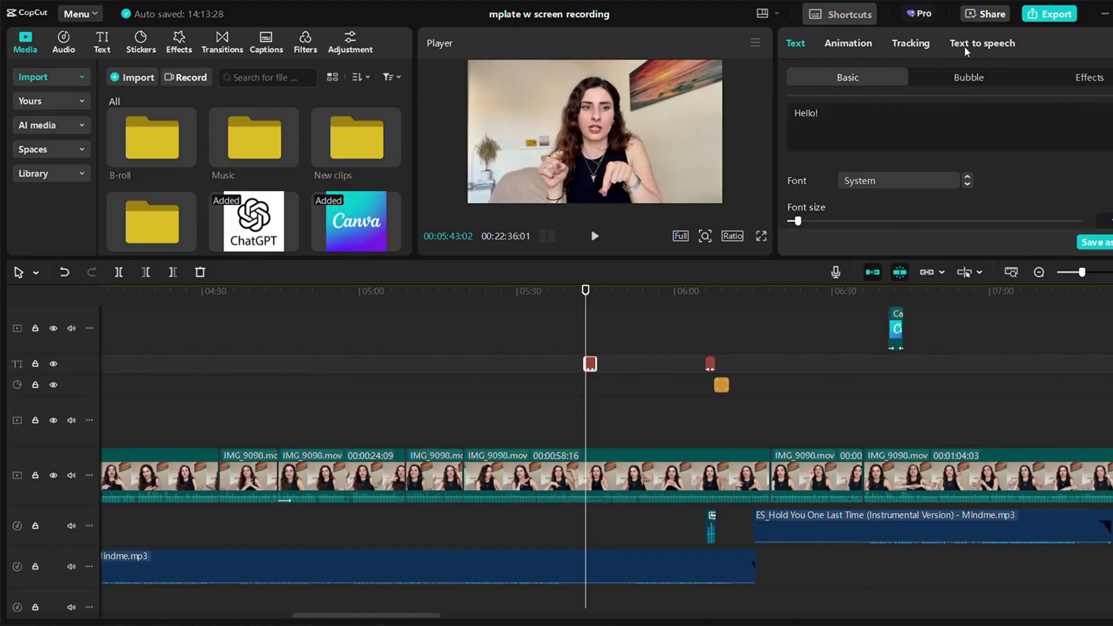
- Show the Text to speech panel in CapCut's right-hand editor panel
left_click(964, 46)
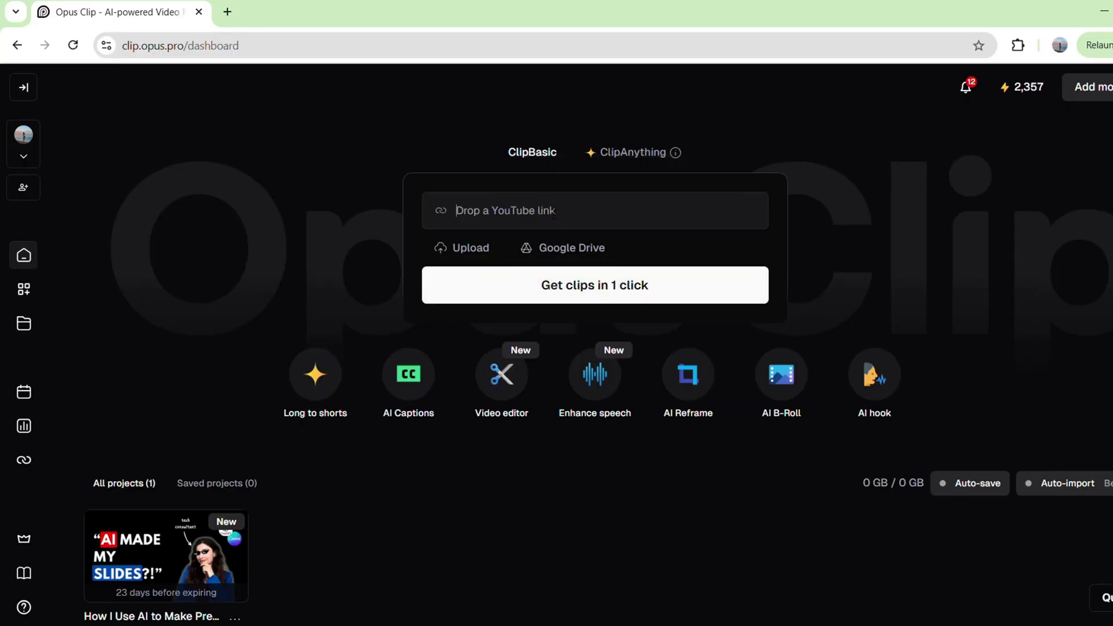
- Open the 'How I Use AI to Make Presentations 10x Faster' project and browse its 11 clips
scroll(589, 432, "down", 5)
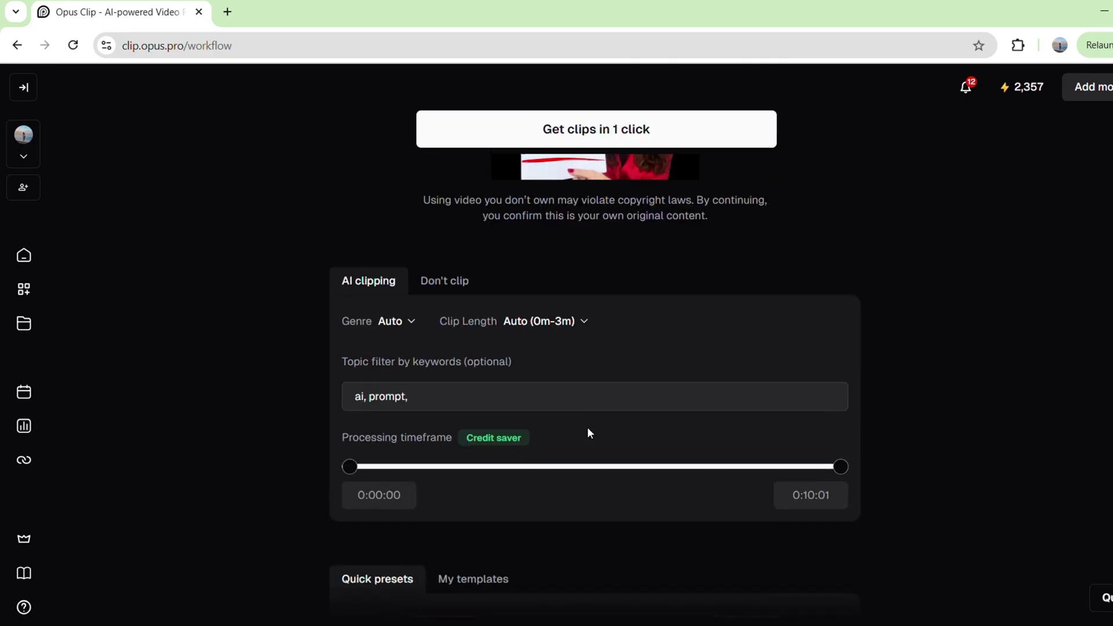
scroll(415, 488, "down", 3)
scroll(434, 335, "up", 7)
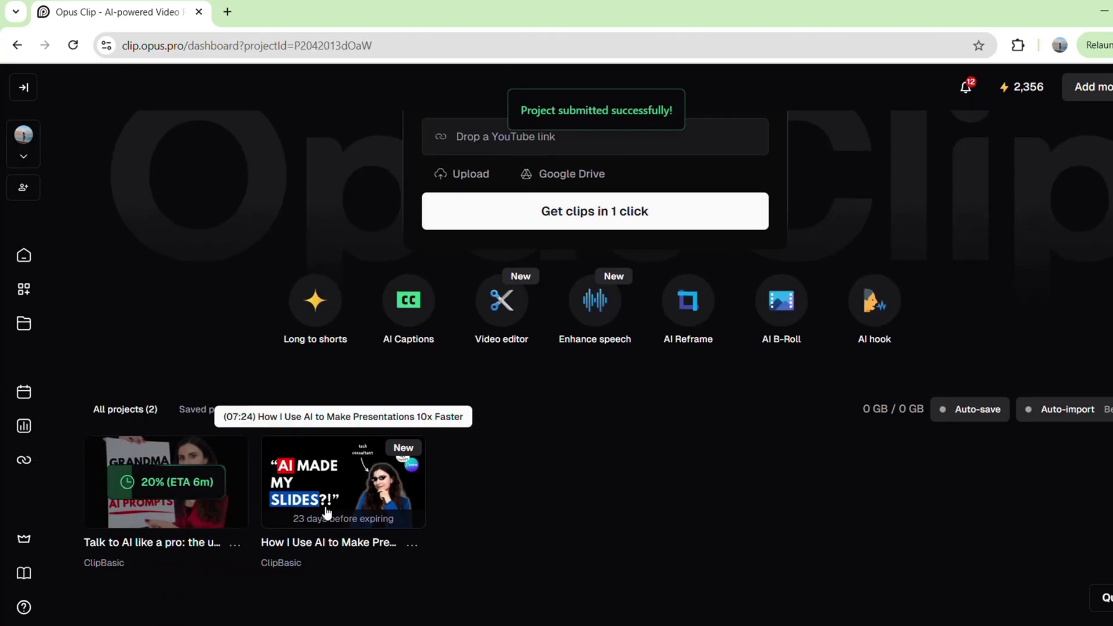
left_click(322, 508)
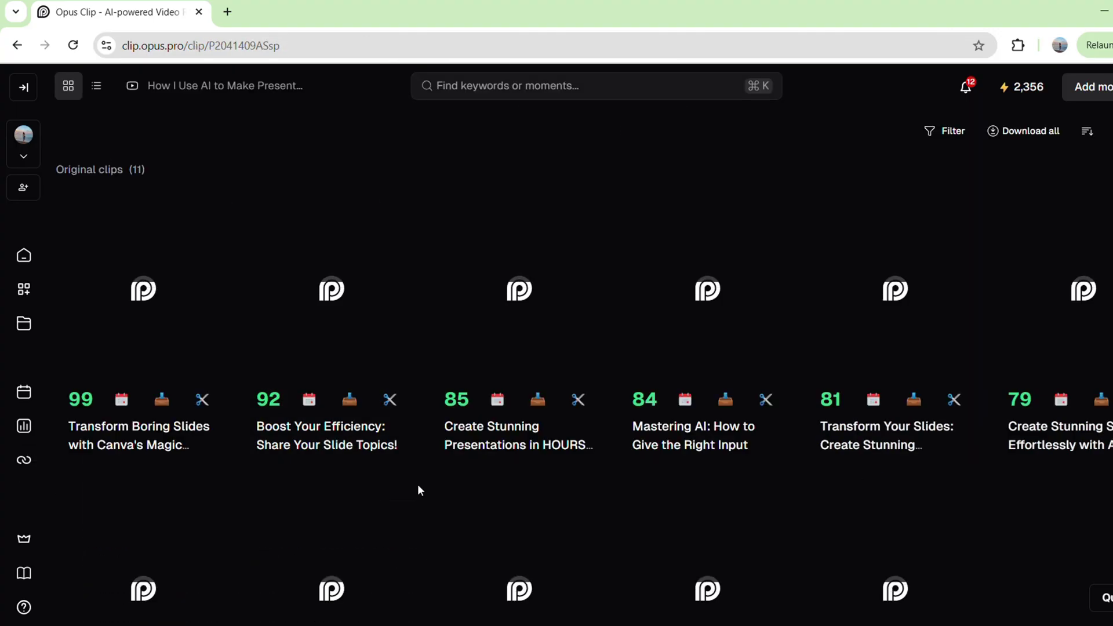
scroll(418, 485, "down", 2)
scroll(186, 545, "up", 1)
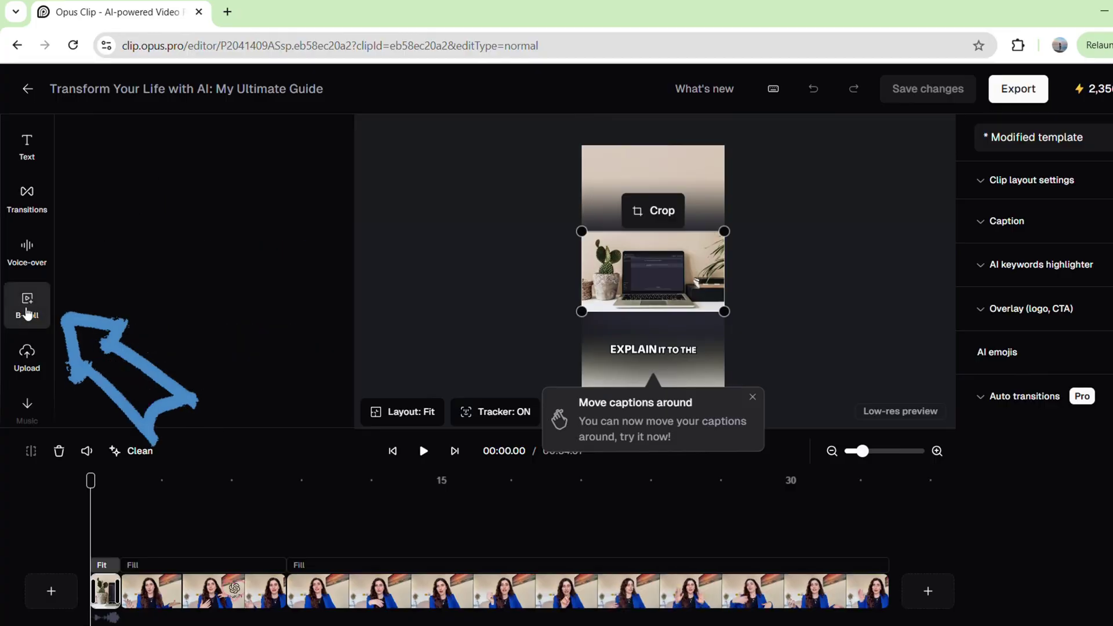
- Dismiss Editor Updates in the B-Roll panel and preview the AI B-roll near 19 seconds
left_click(27, 301)
scroll(637, 387, "down", 5)
left_click(933, 95)
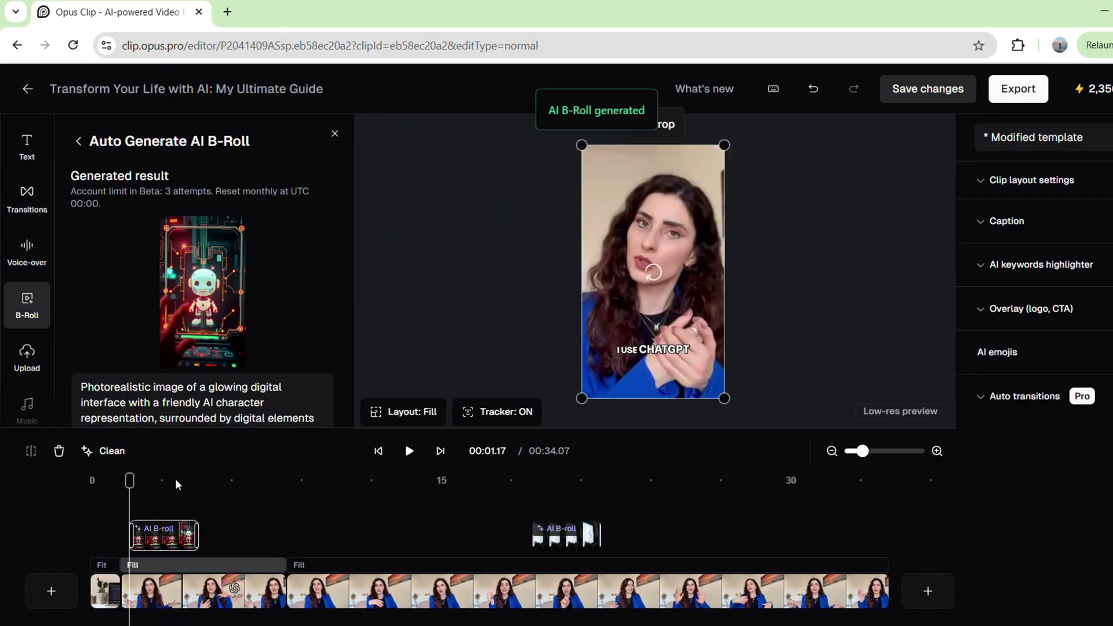
left_click_drag(142, 505, 196, 500)
left_click(542, 505)
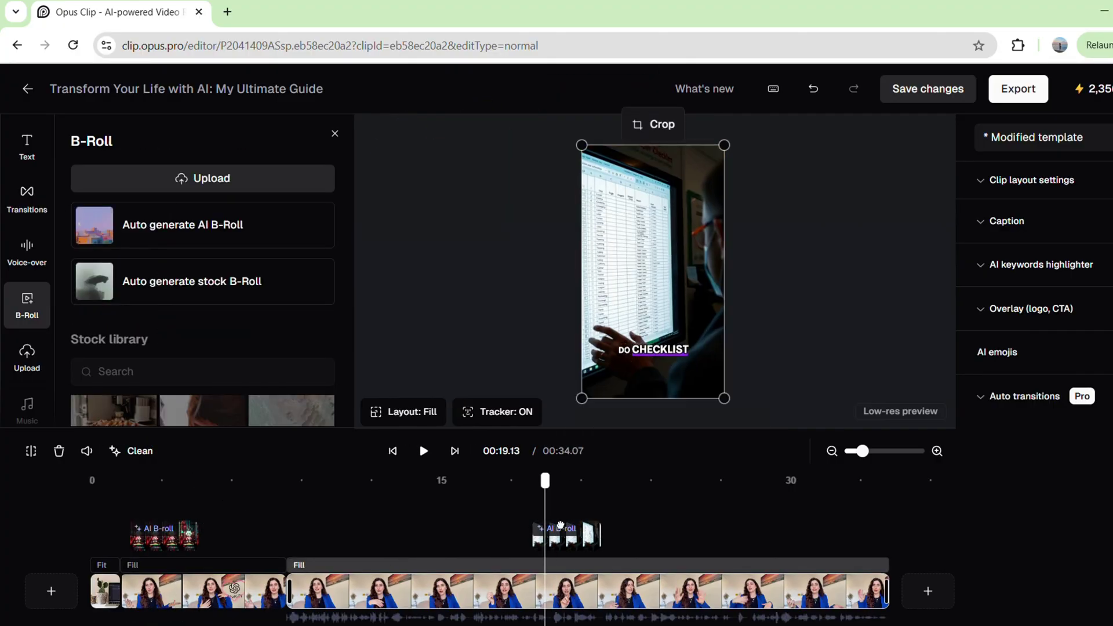